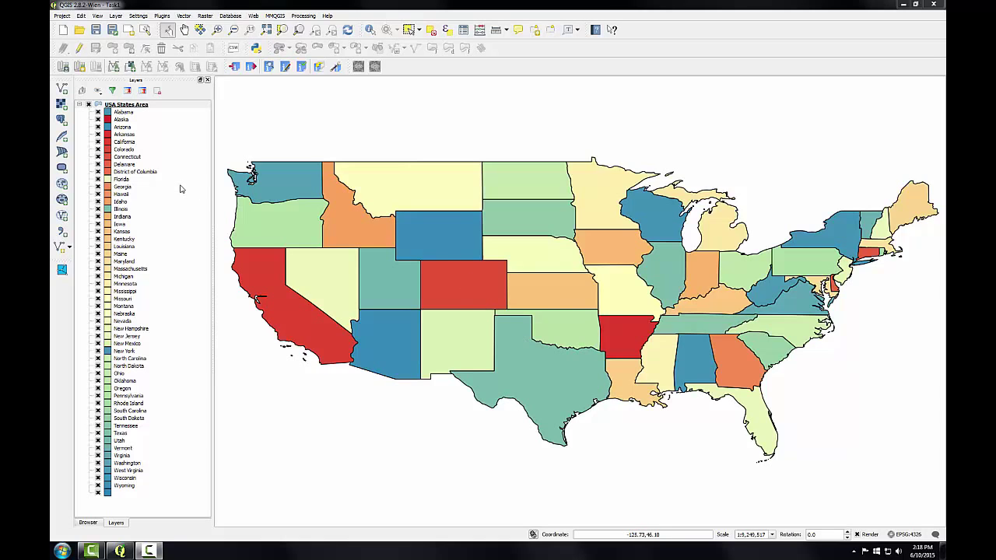
# - Label the USA States Area layer with its 'postal' field so each state shows its postal code
pyautogui.click(135, 106)
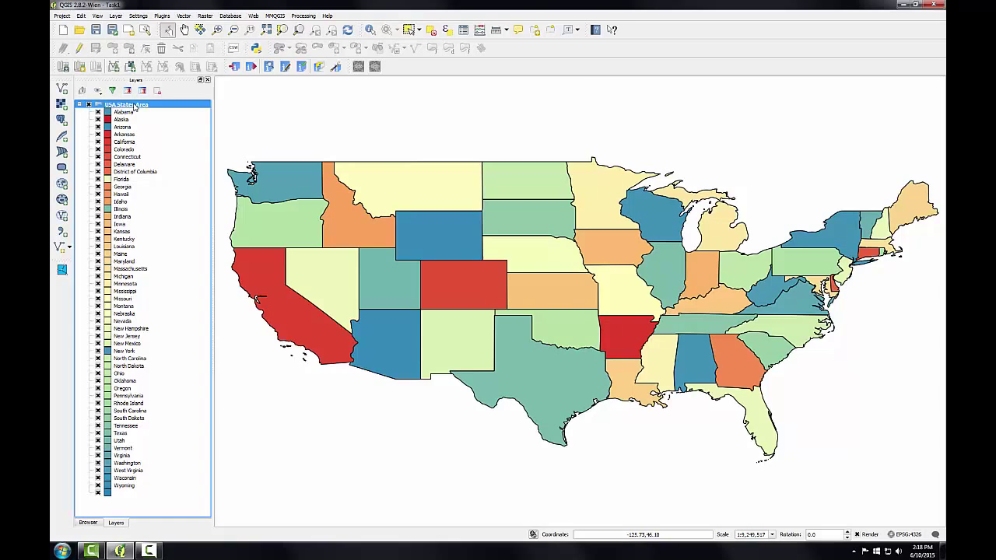
pyautogui.doubleClick(135, 105)
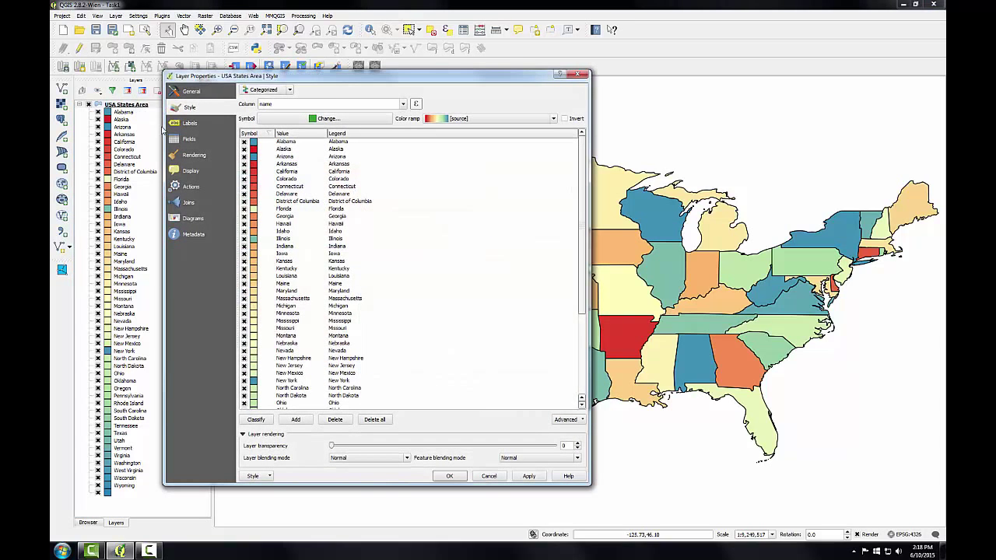
pyautogui.click(186, 126)
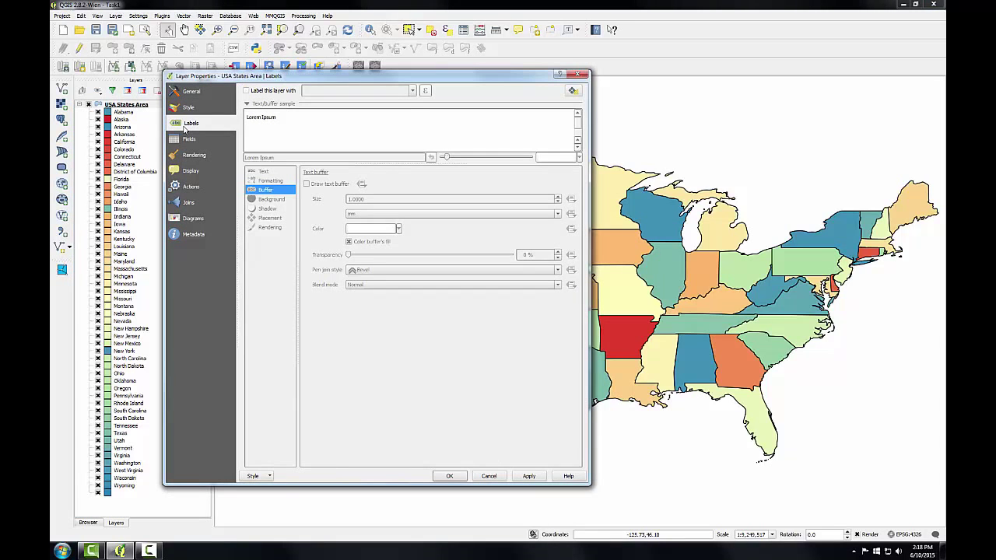
pyautogui.click(246, 91)
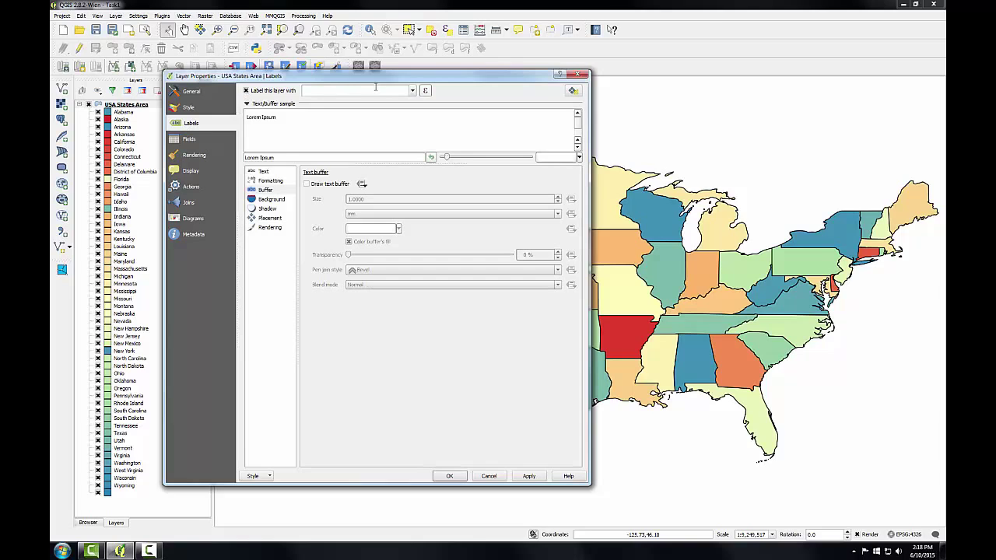
pyautogui.click(414, 91)
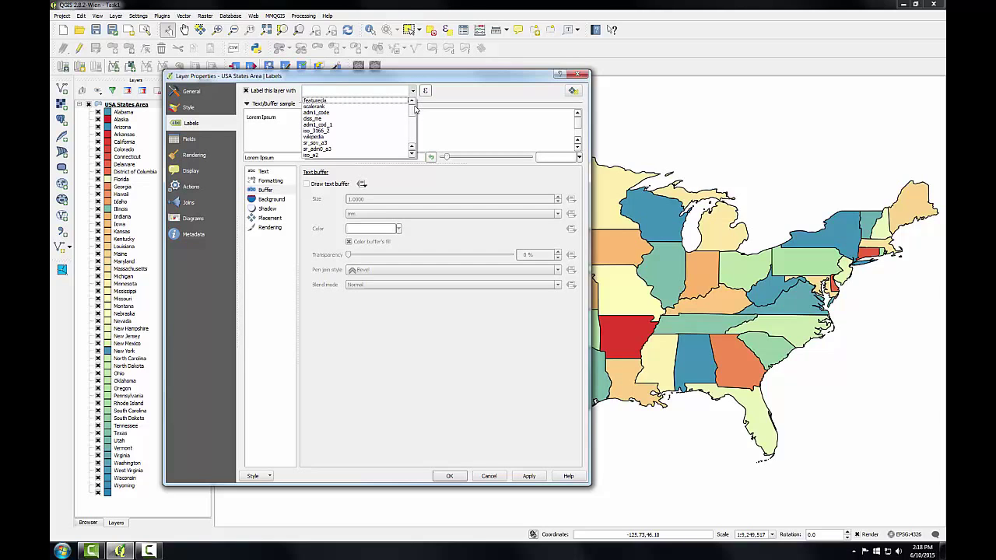
pyautogui.moveTo(413, 113); pyautogui.dragTo(412, 131)
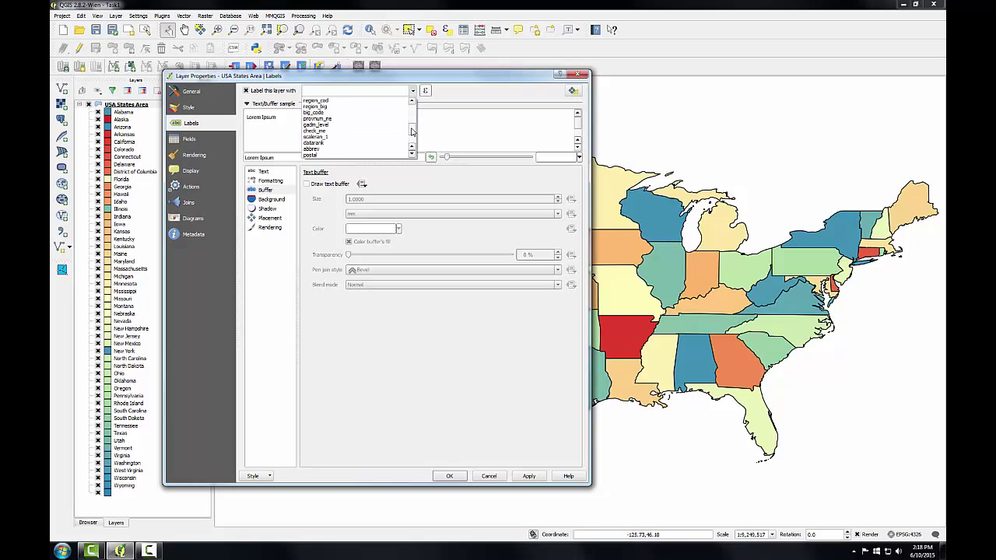
pyautogui.click(329, 154)
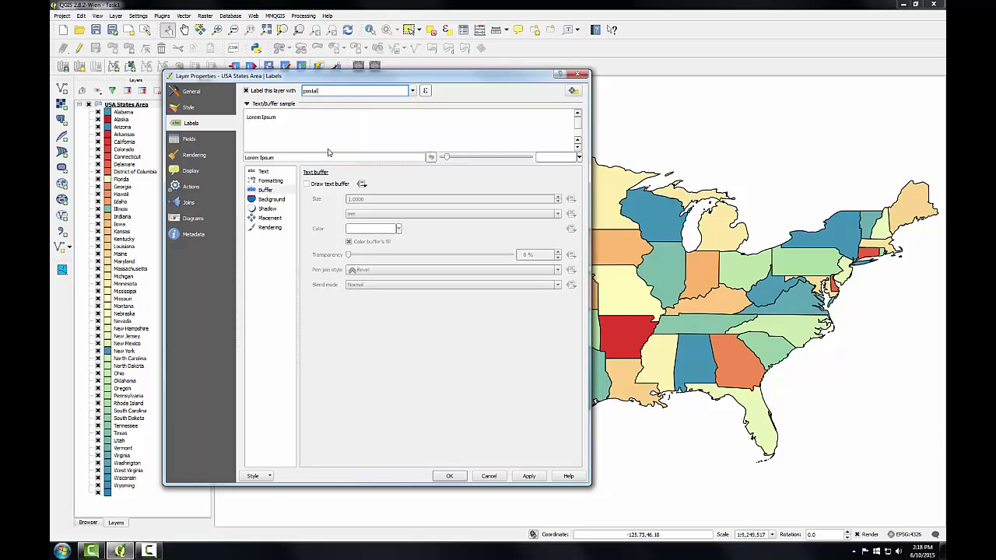
pyautogui.click(447, 475)
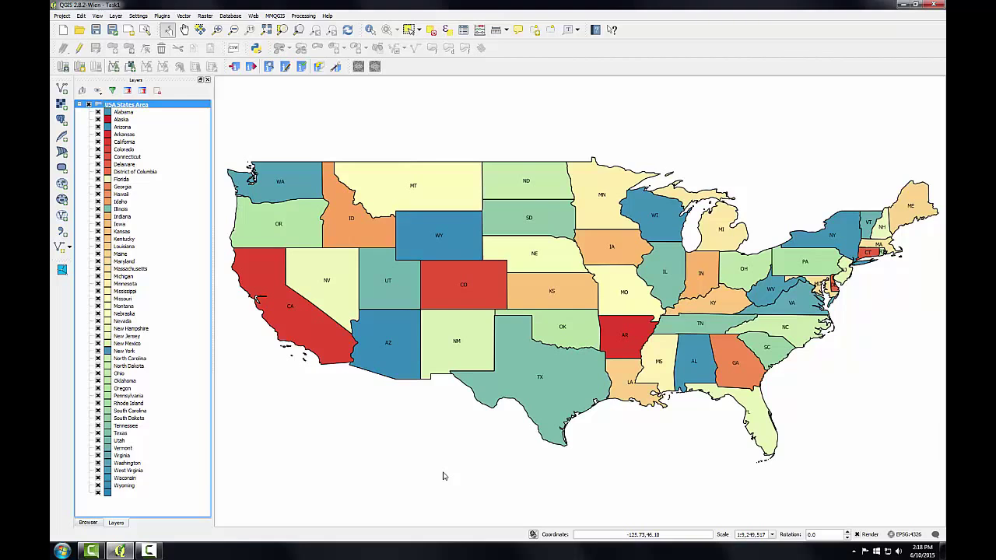
# - Change the state label text to Arial font at size 14, replacing the 8.25 size
pyautogui.doubleClick(122, 111)
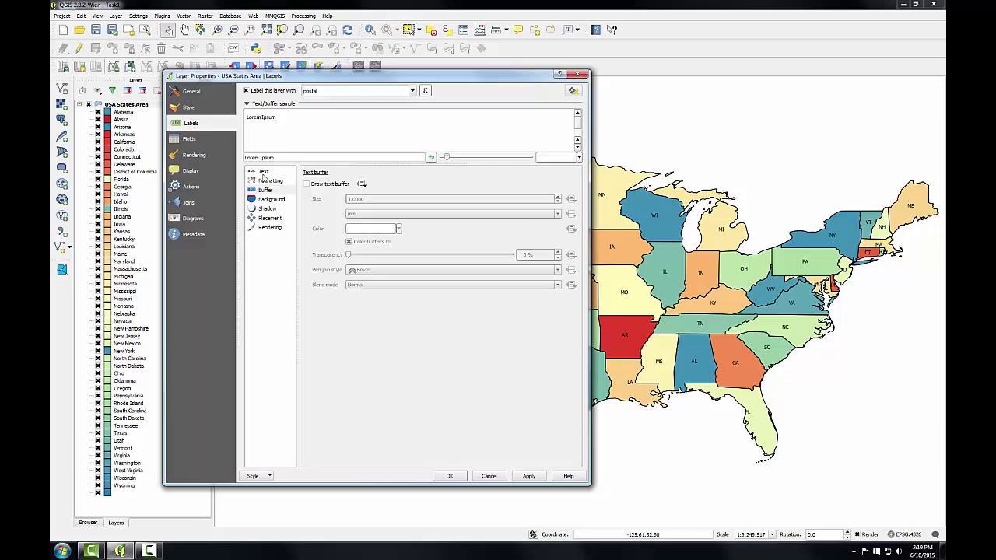
pyautogui.click(264, 172)
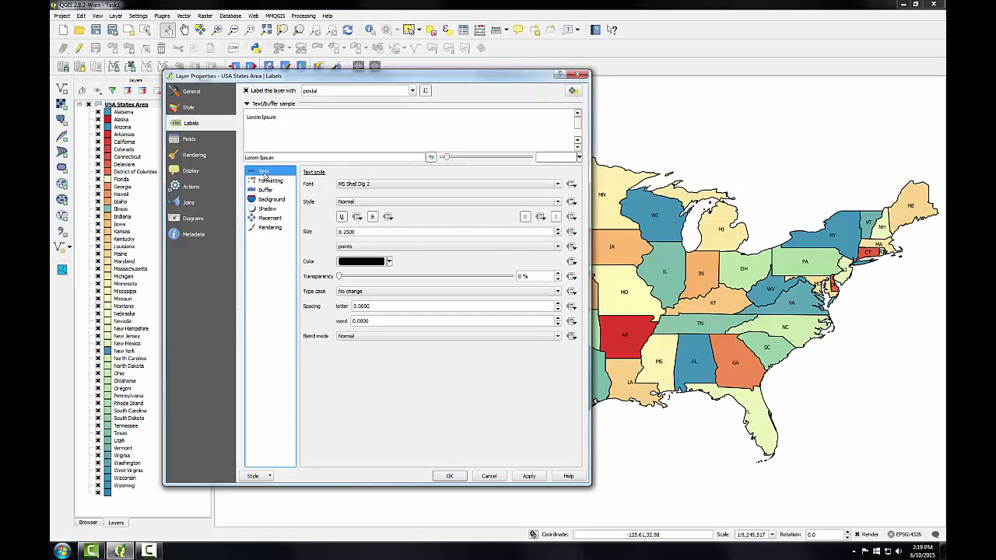
pyautogui.click(557, 185)
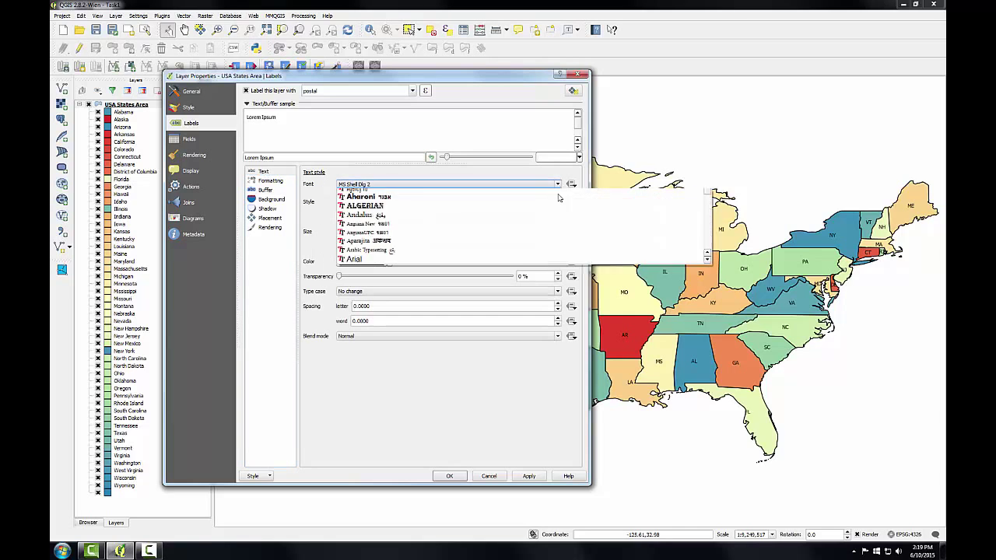
pyautogui.moveTo(712, 249); pyautogui.dragTo(706, 196)
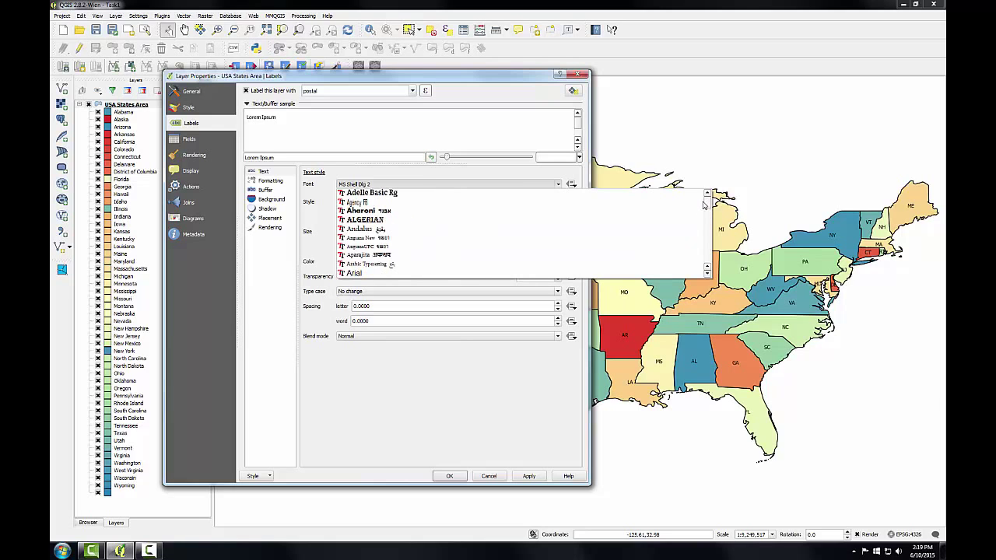
pyautogui.click(393, 272)
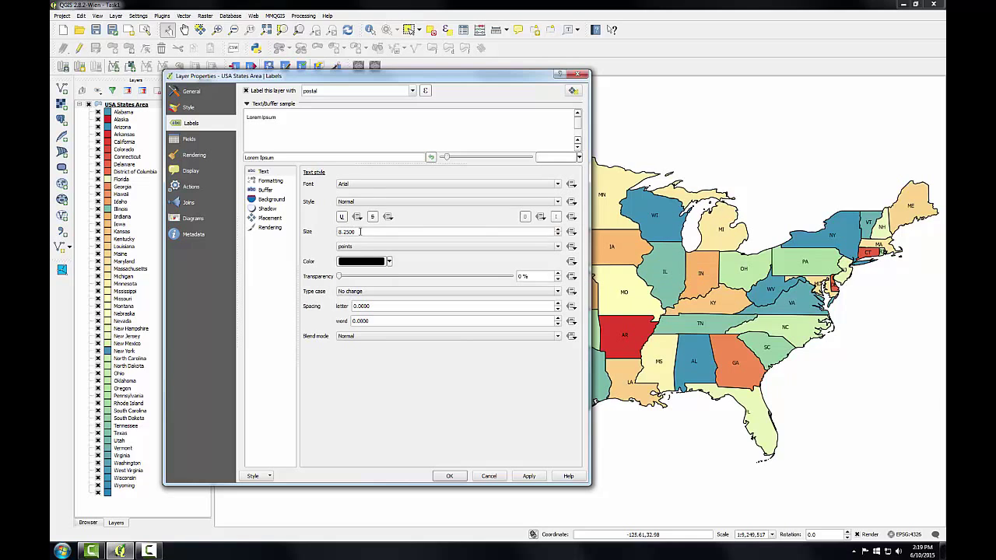
pyautogui.moveTo(360, 231); pyautogui.dragTo(308, 231)
pyautogui.write('14')
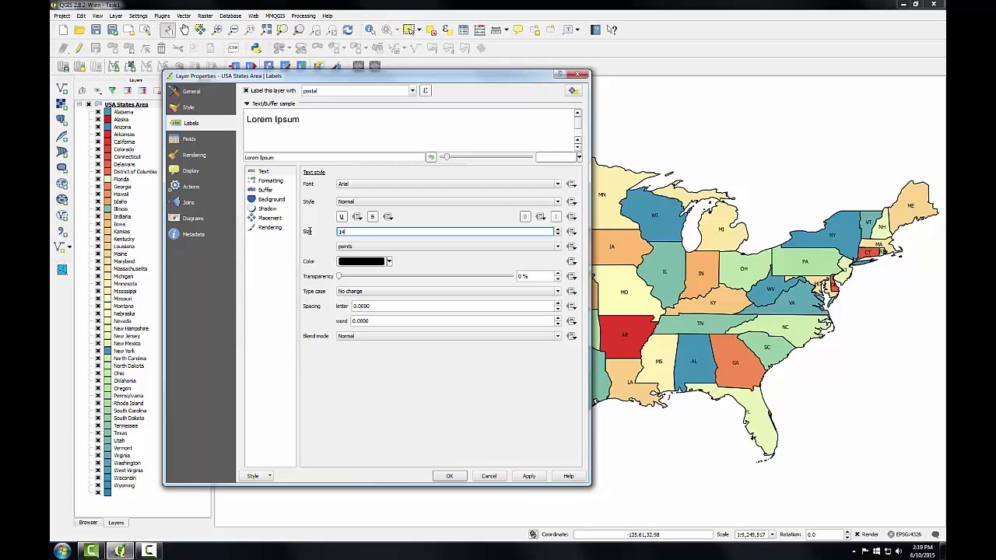
pyautogui.click(449, 476)
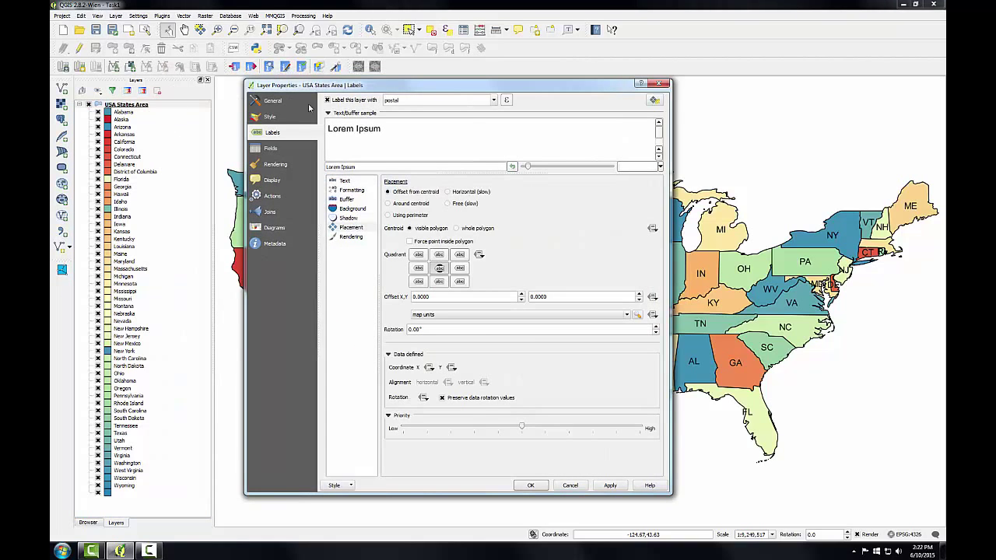
# - Set the state label placement to 'Around centroid' and apply it
pyautogui.click(352, 228)
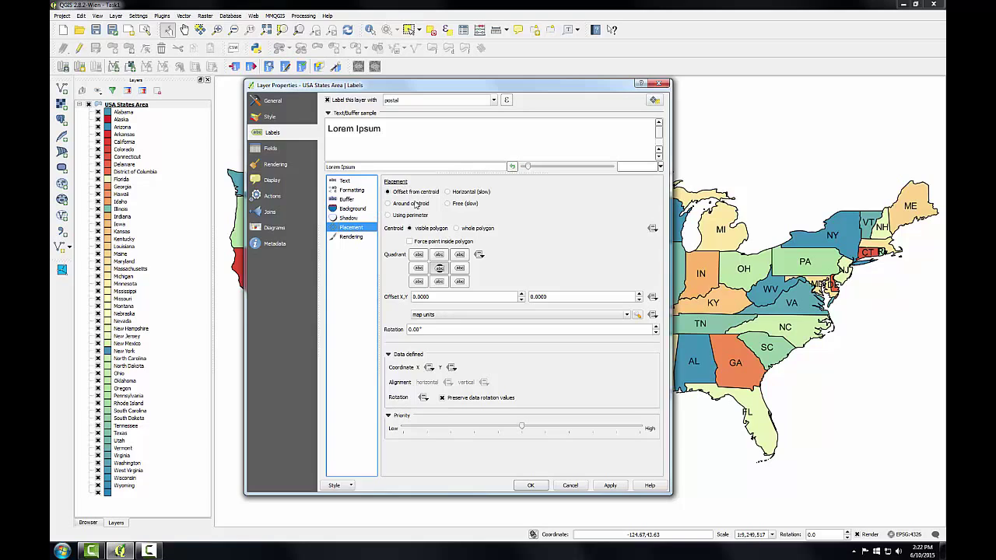
pyautogui.click(408, 204)
pyautogui.click(531, 486)
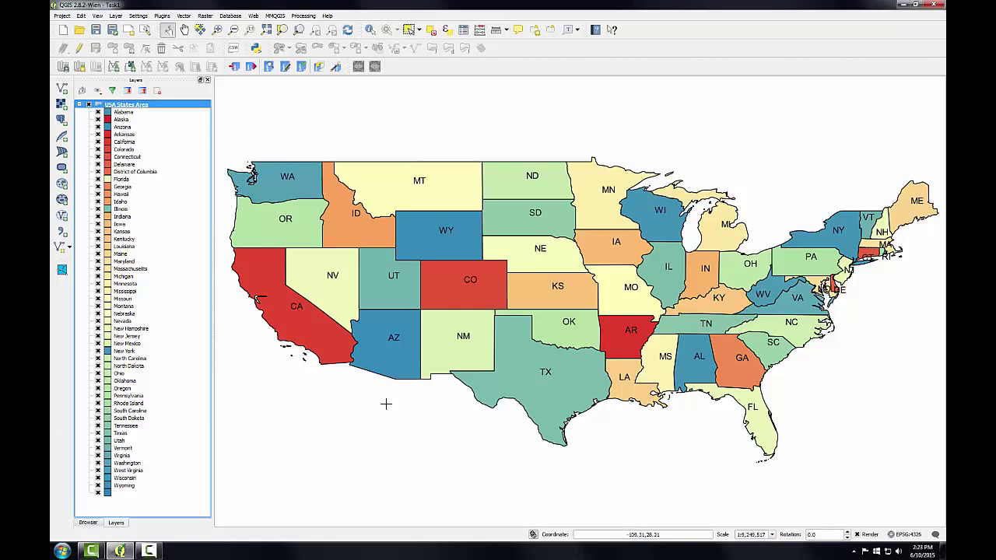
# - Enable a text buffer on the state labels with 20% transparency and Round pen joins
pyautogui.doubleClick(136, 106)
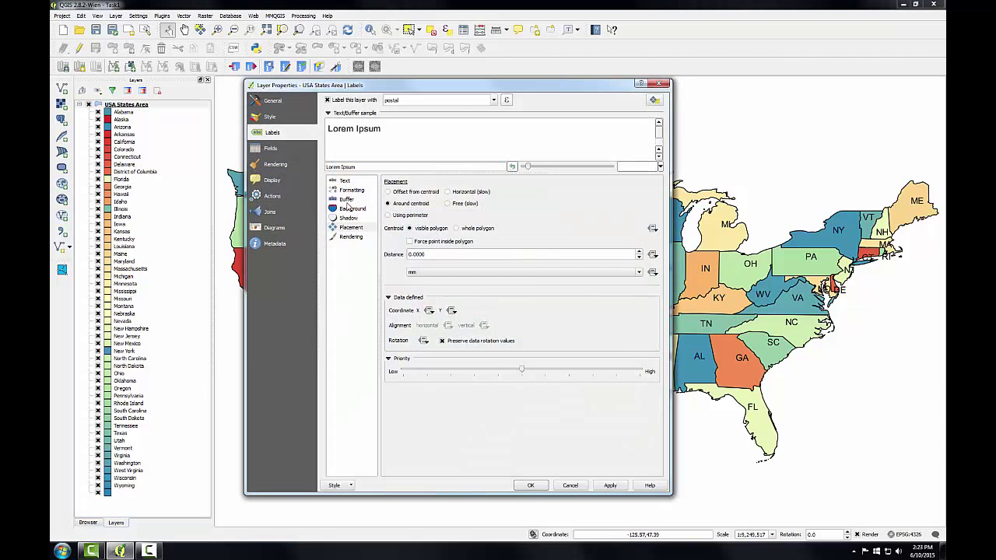
pyautogui.click(347, 200)
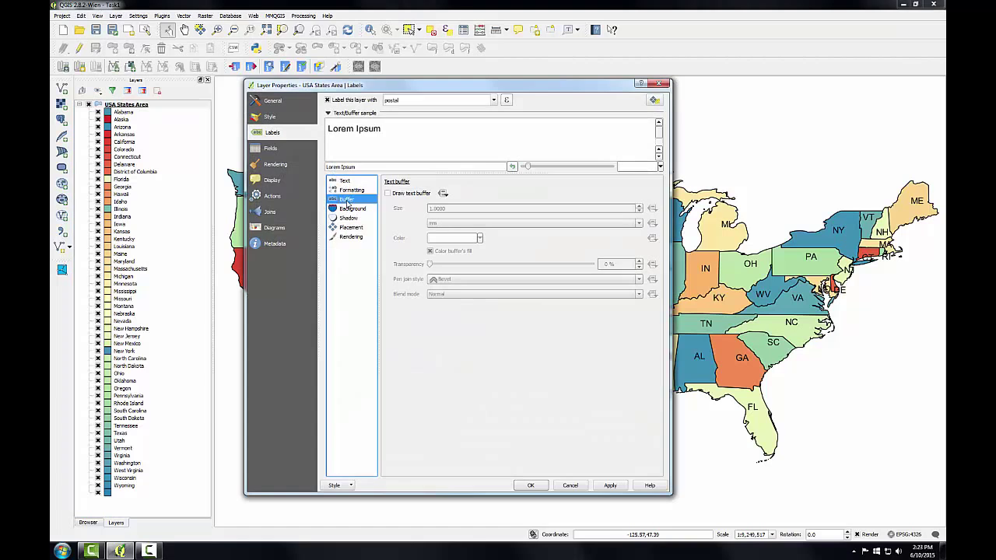
pyautogui.click(403, 194)
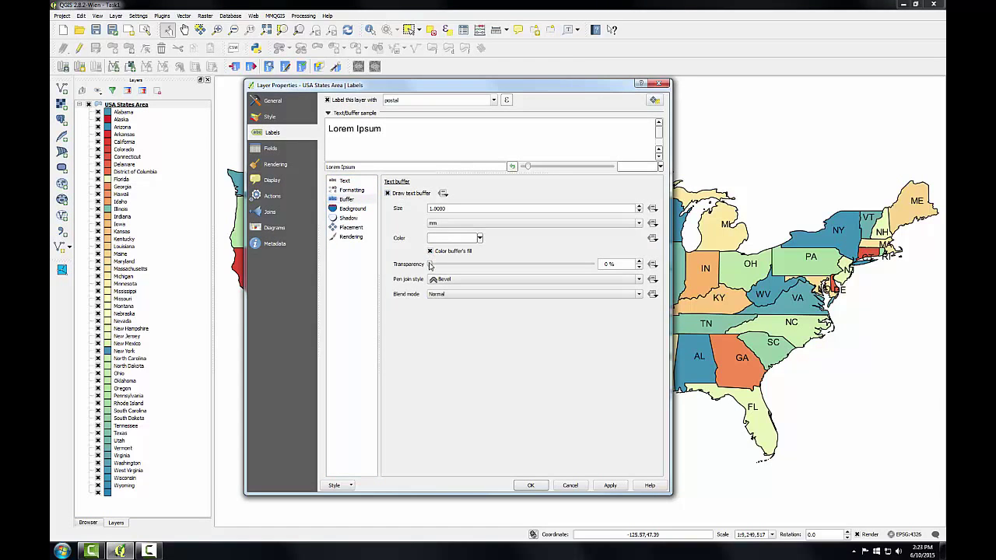
pyautogui.moveTo(429, 265); pyautogui.dragTo(463, 263)
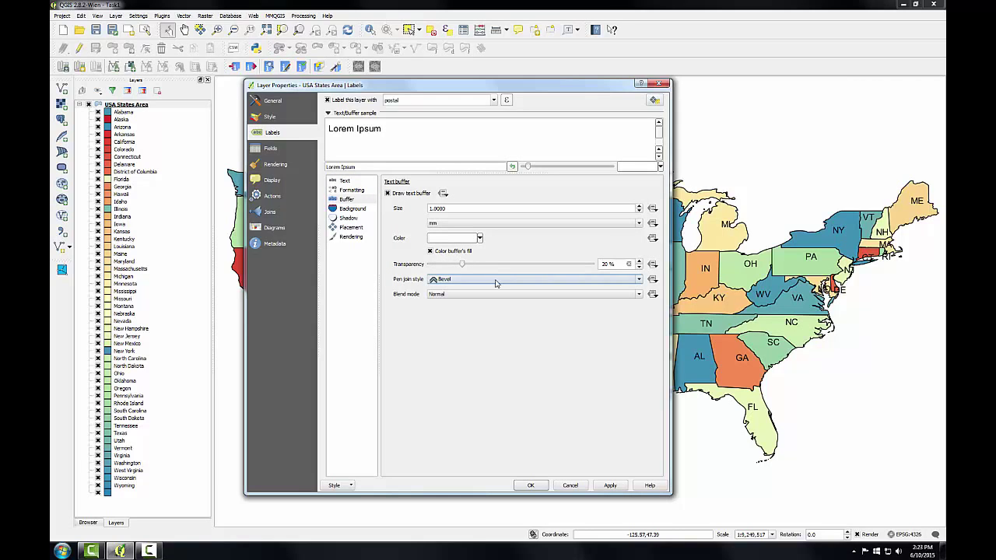
pyautogui.click(496, 284)
pyautogui.click(486, 302)
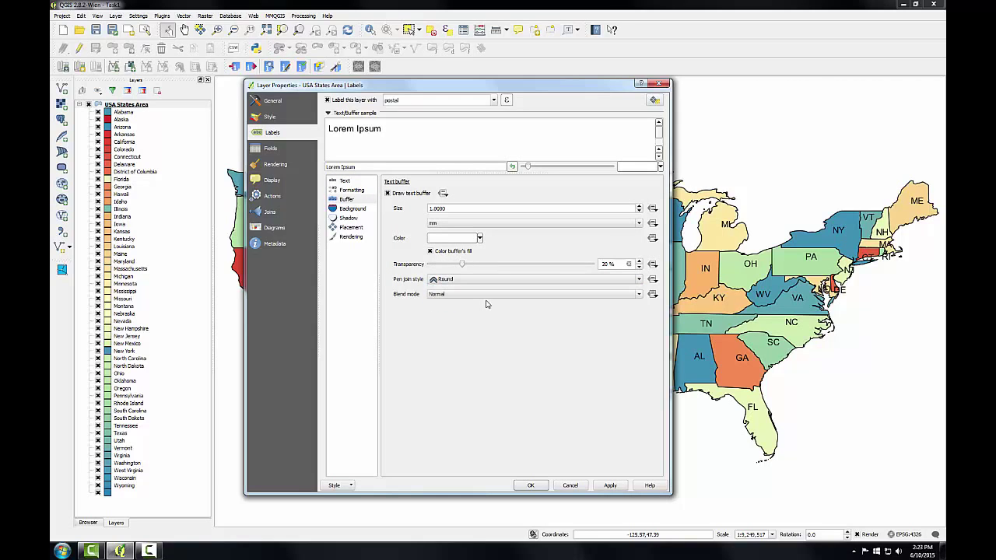
pyautogui.click(523, 487)
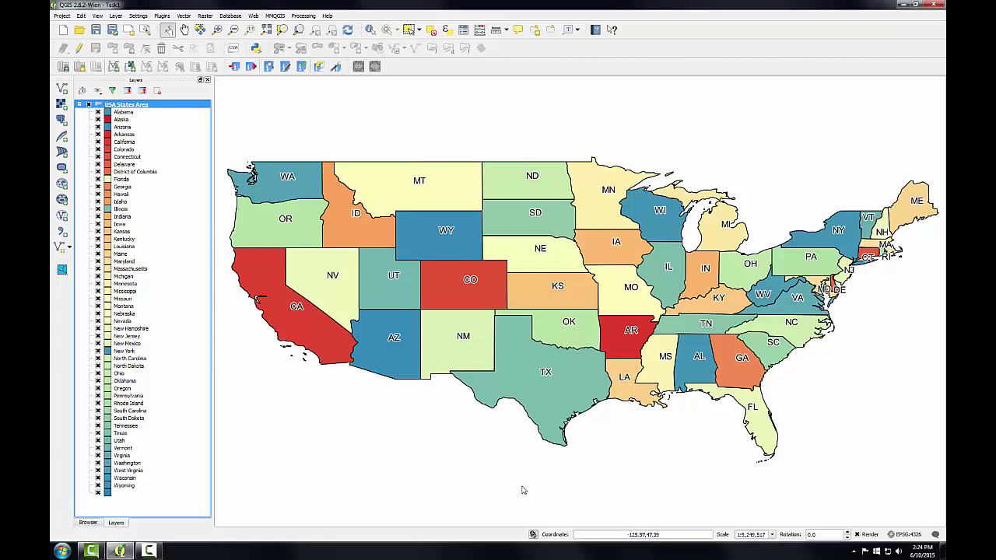
# - Turn on an Ellipse background shape behind the state labels
pyautogui.doubleClick(133, 107)
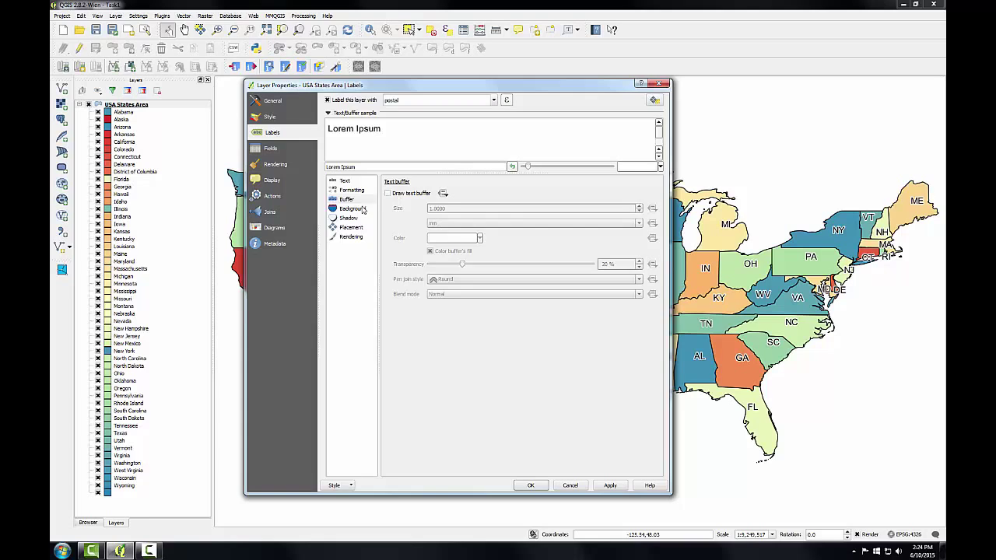
pyautogui.click(361, 210)
pyautogui.click(404, 194)
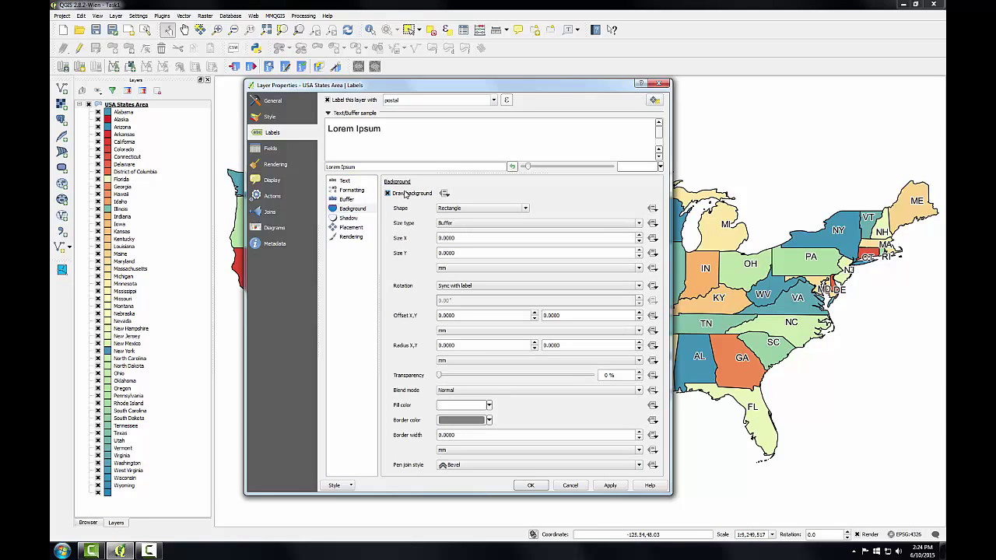
pyautogui.click(478, 209)
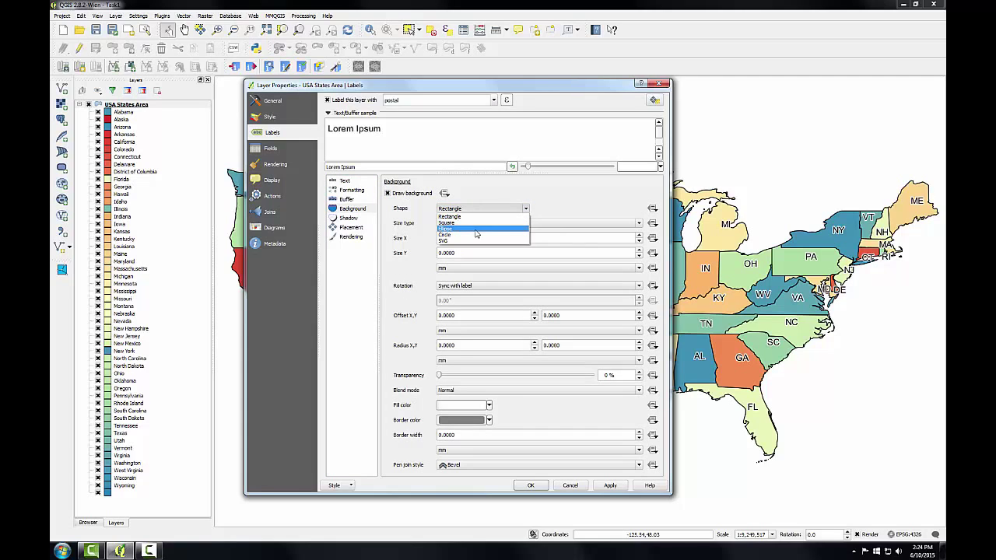
pyautogui.click(478, 233)
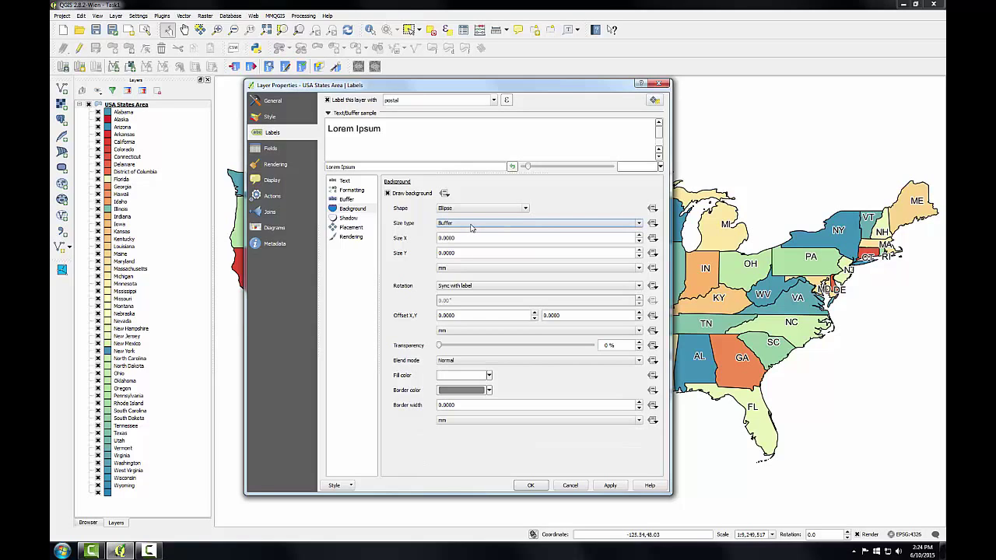
# - Size the label background -0.5 in X and Y with about 40% transparency
pyautogui.click(441, 238)
pyautogui.write('-0.5')
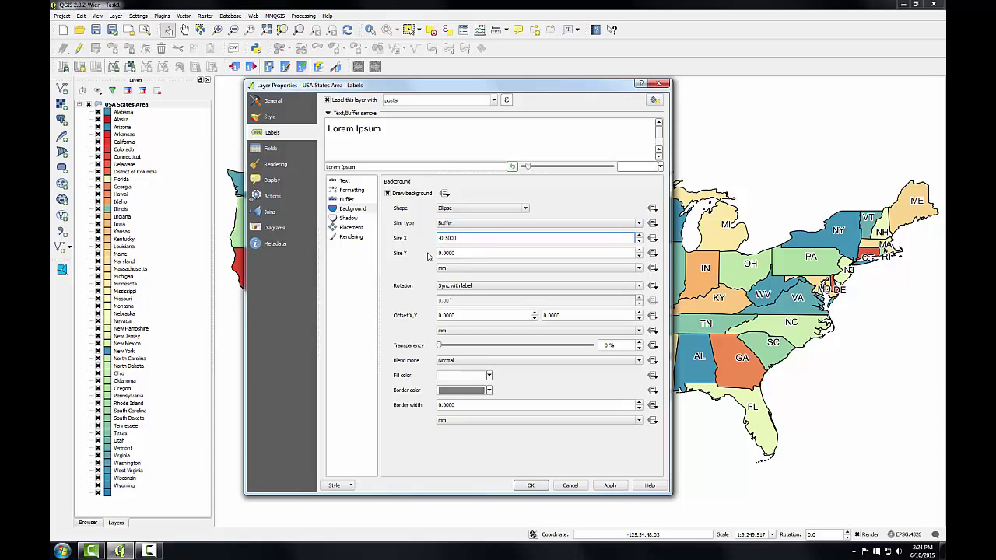
pyautogui.press('Tab')
pyautogui.write('-0.5000')
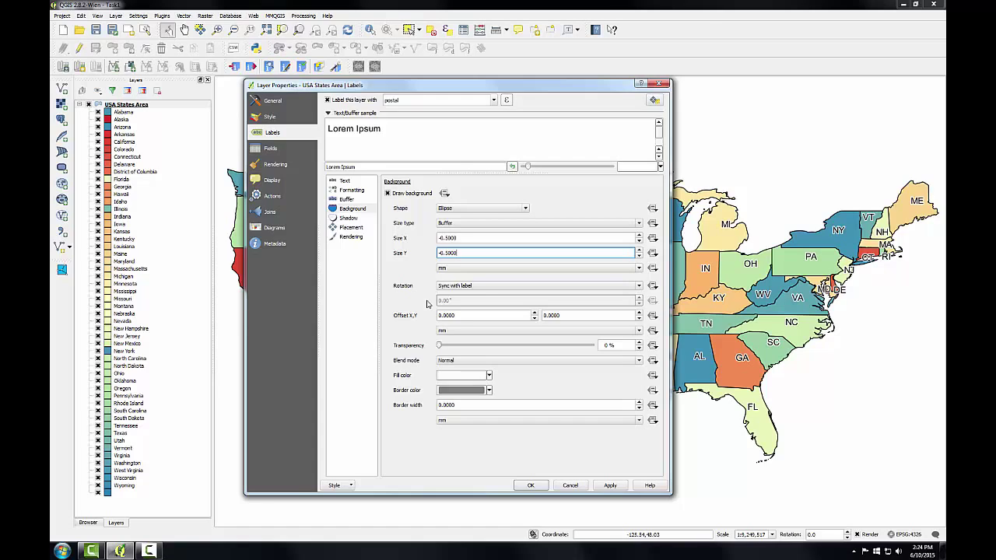
pyautogui.moveTo(440, 345); pyautogui.dragTo(502, 347)
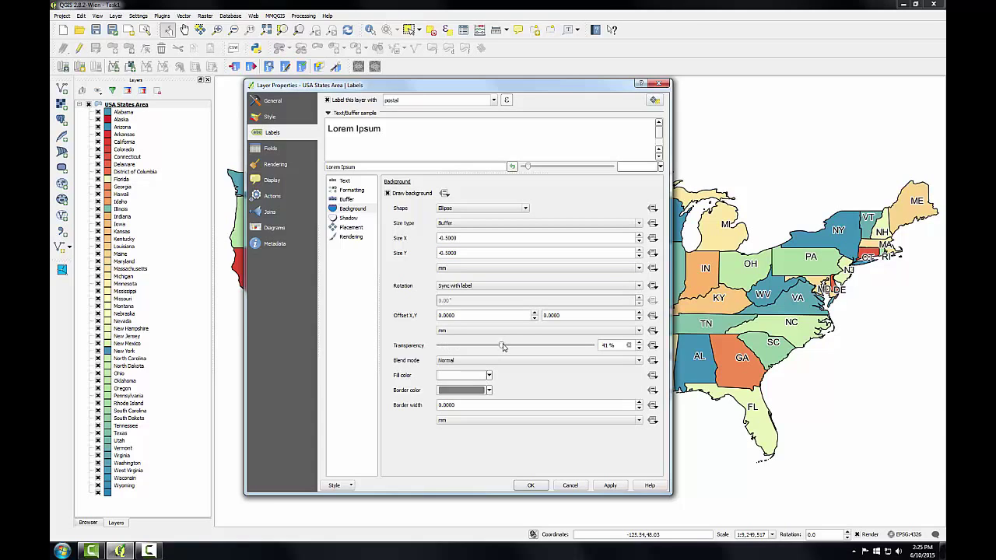
pyautogui.click(639, 348)
pyautogui.click(542, 485)
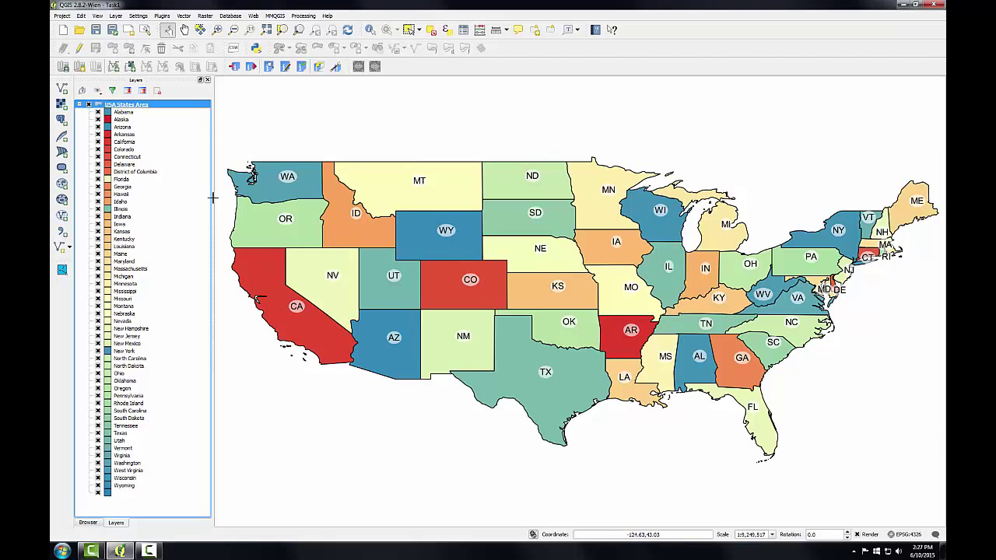
# - Turn on 'Show all labels for this layer' in the label rendering options
pyautogui.doubleClick(148, 105)
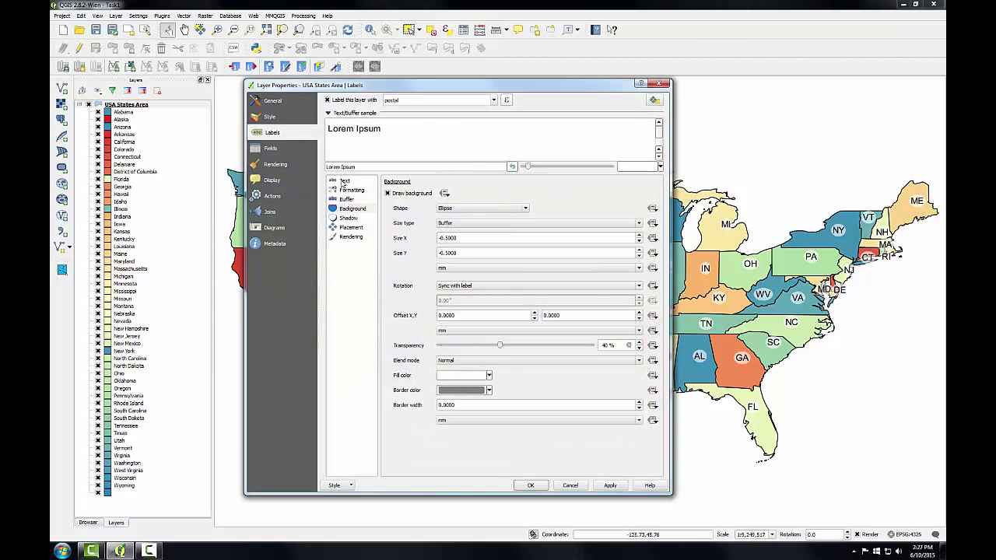
pyautogui.click(349, 237)
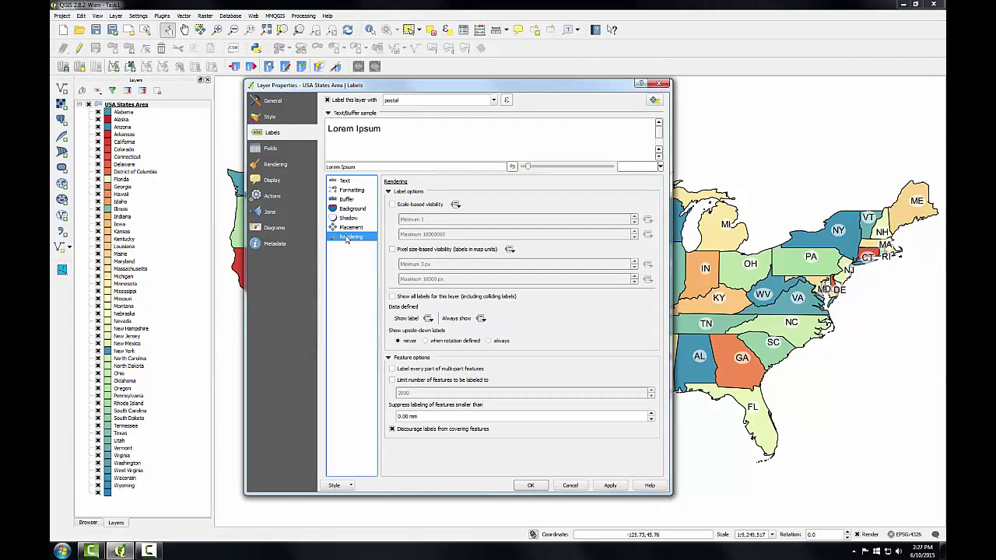
pyautogui.click(393, 297)
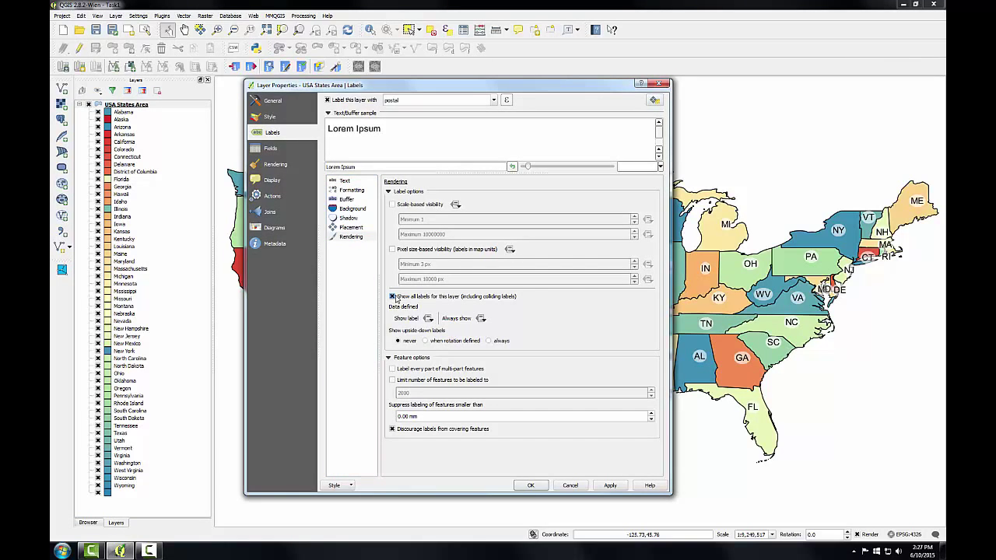
pyautogui.click(527, 485)
# - Suppress labeling only for features smaller than 1.00 mm
pyautogui.click(403, 418)
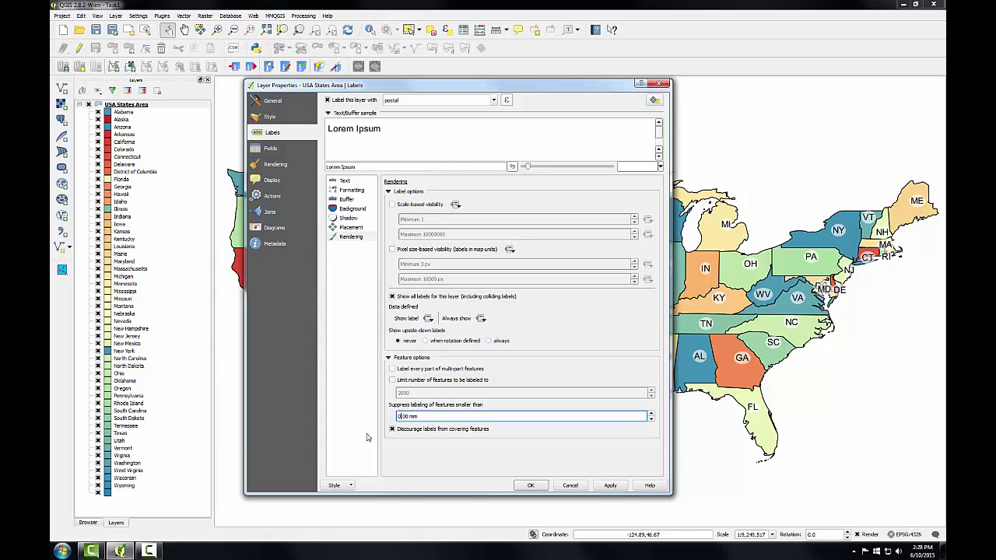
pyautogui.press('BackSpace')
pyautogui.write('1')
pyautogui.click(534, 487)
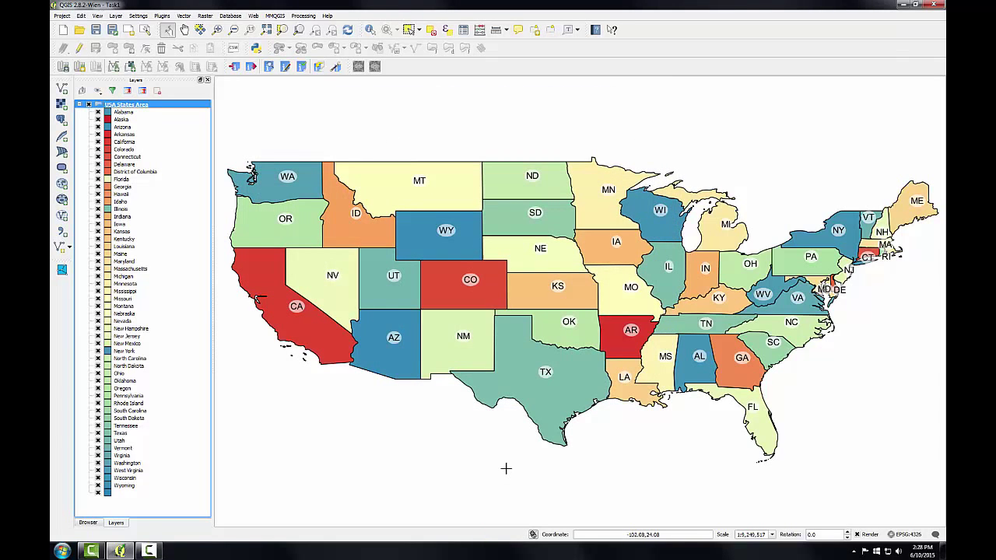